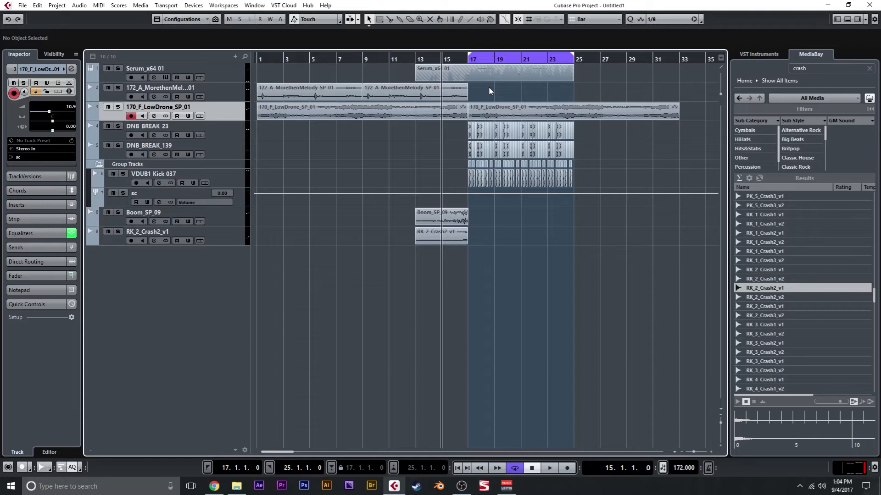
Step: Play the arrangement from bar 13 with the Serum_x64 01 track selected and cycling active over bars 17 to 25
key(KP_Divide)
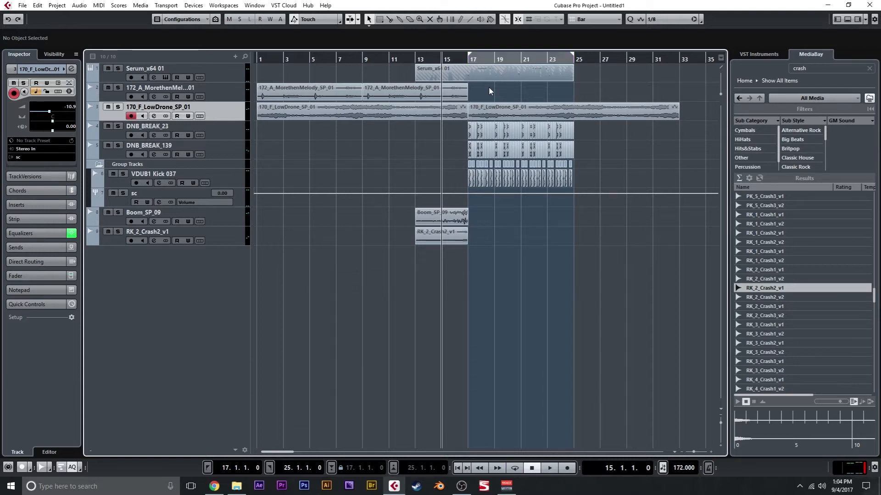
key(KP_Divide)
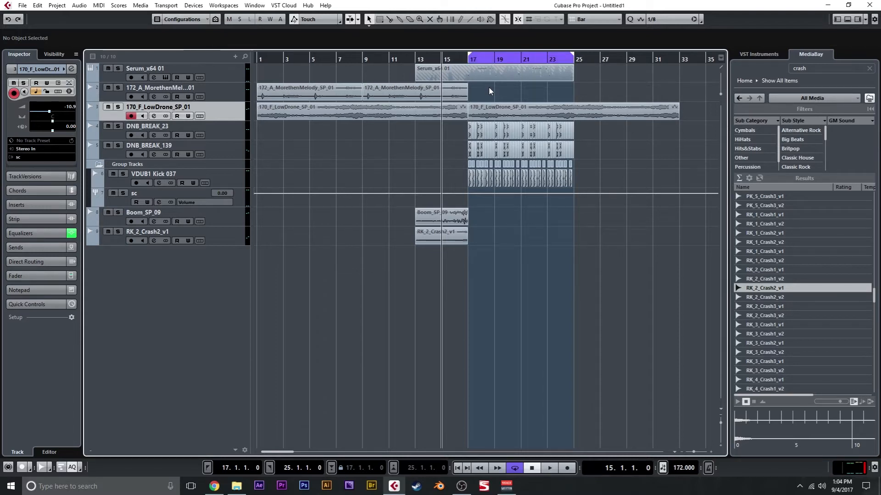
click(236, 79)
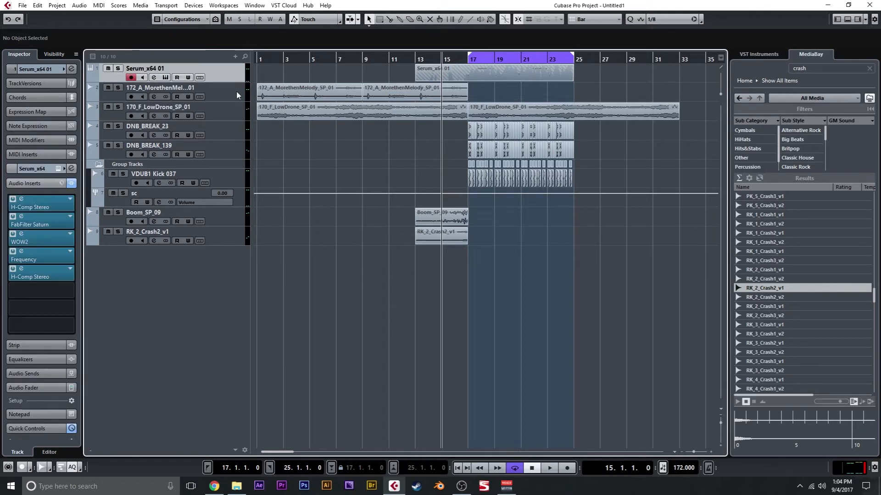
click(423, 59)
click(487, 78)
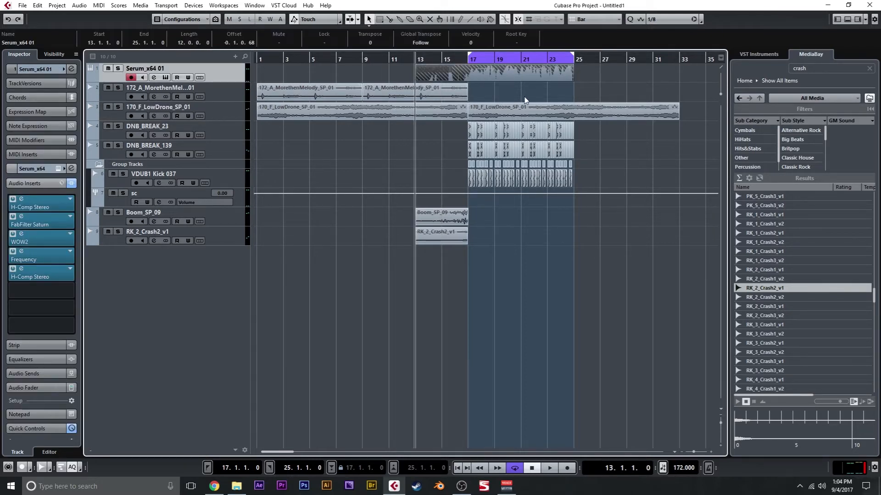
click(525, 100)
key(space)
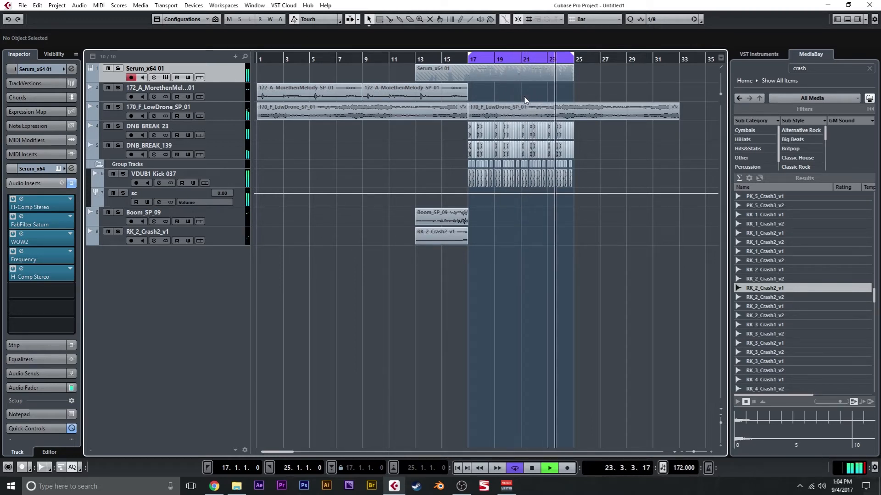
Step: Audition the Serum_x64 01 track in solo, stop playback and clear the solo
key(s)
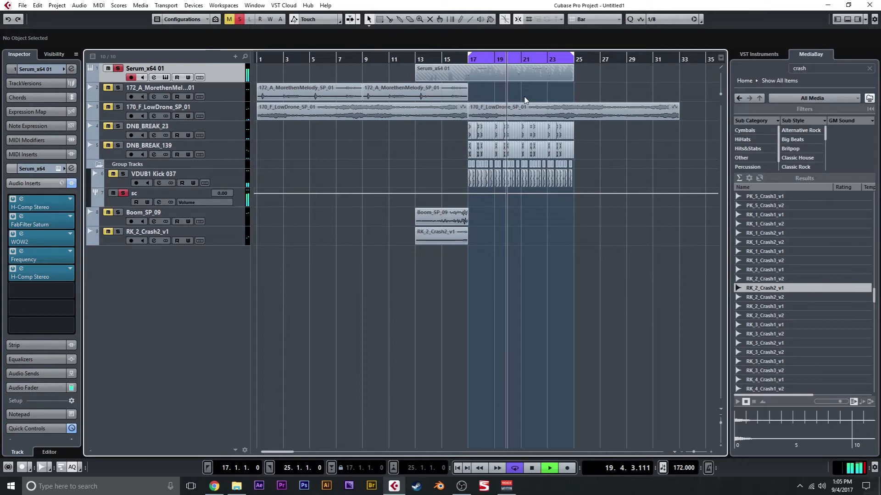
key(space)
key(s)
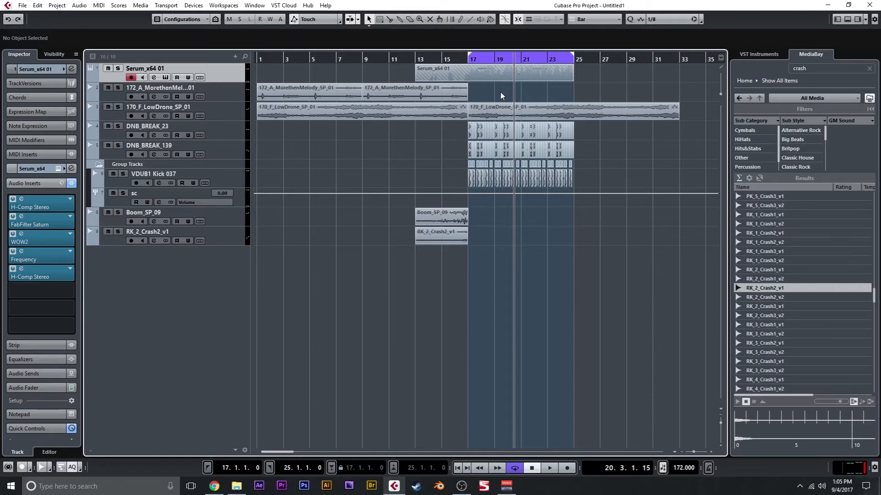
Step: Bypass all audio inserts on the Serum_x64 01 track and audition the dry sound in solo from bar 16
click(504, 75)
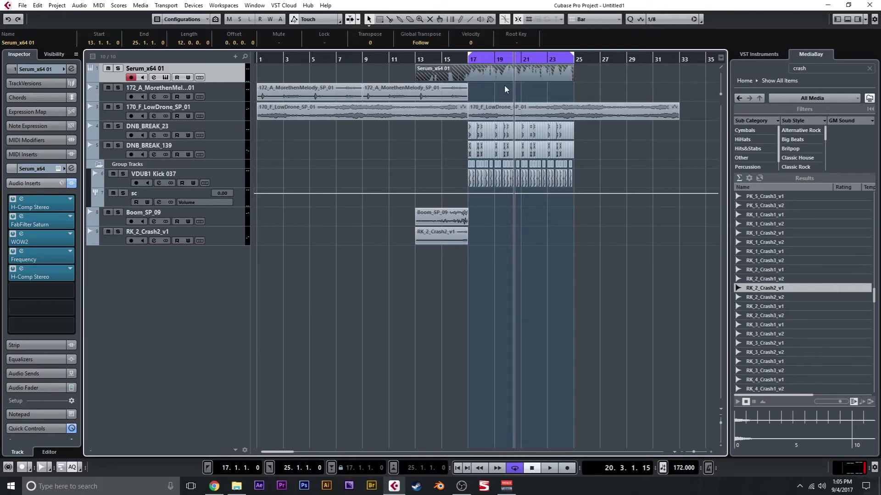
click(504, 84)
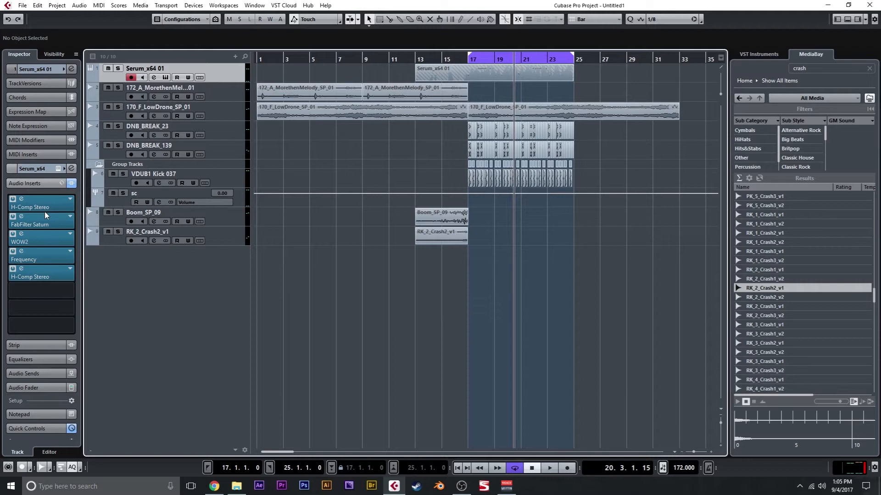
click(71, 183)
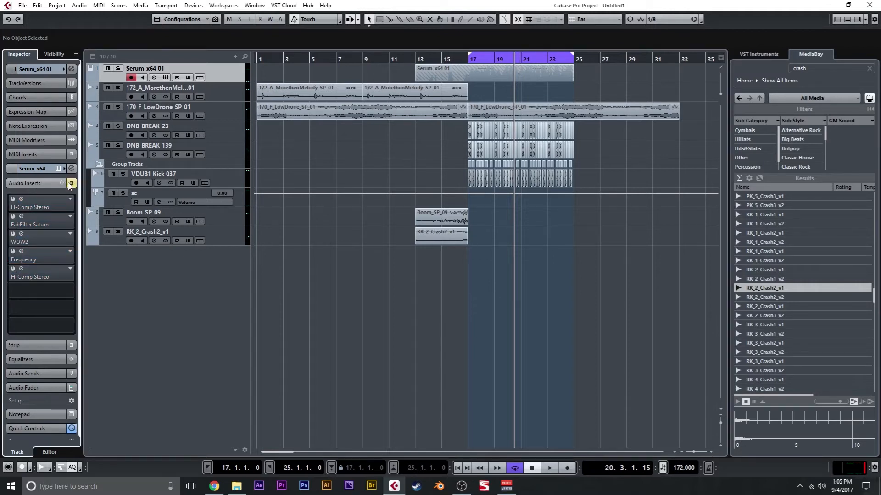
key(s)
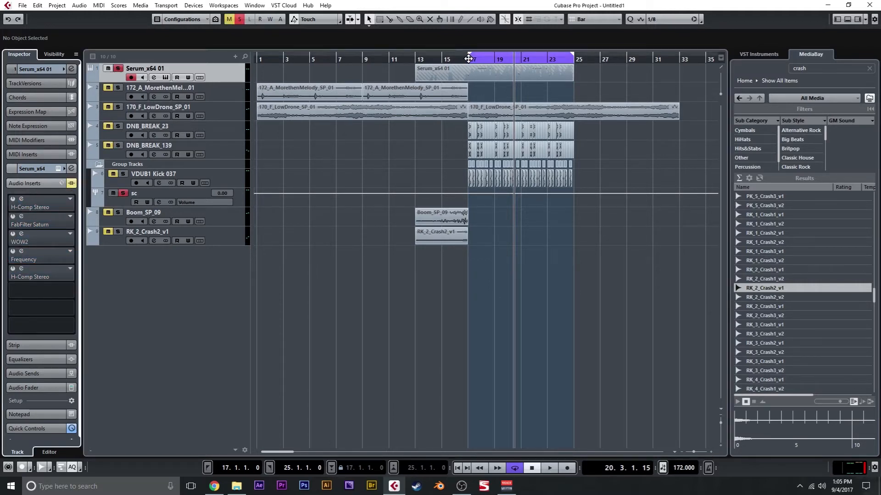
click(454, 58)
key(space)
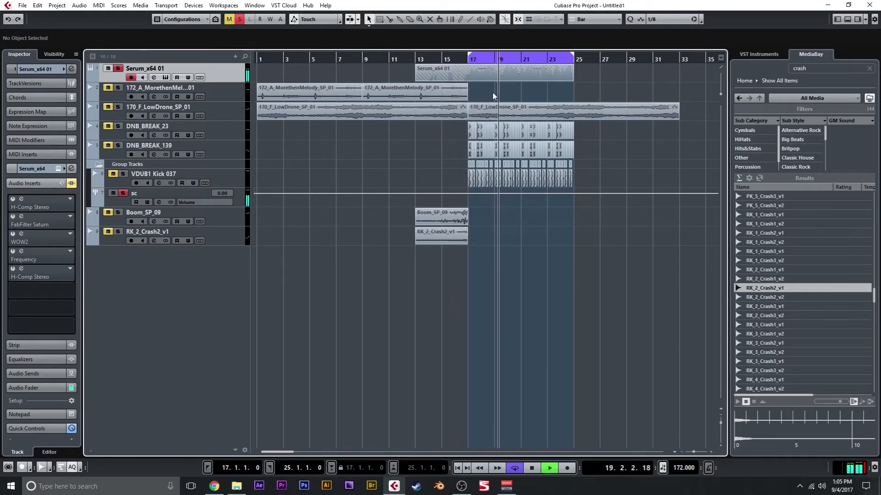
key(space)
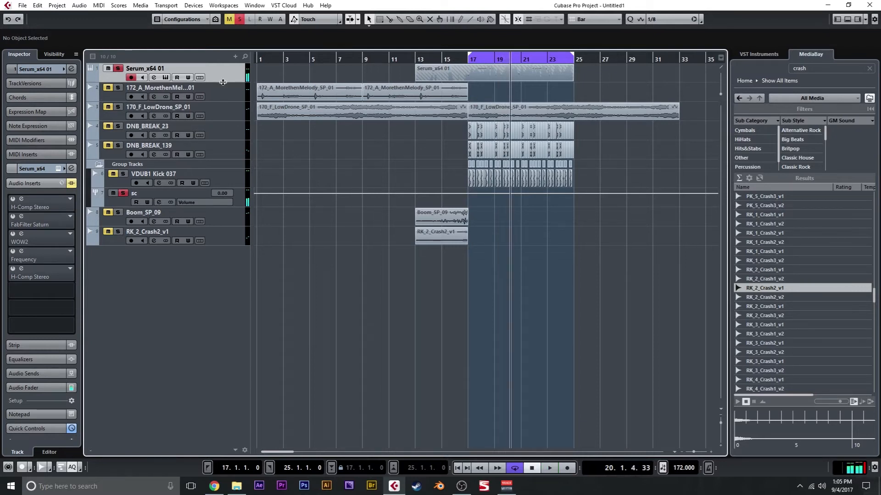
click(118, 69)
Step: Open the Serum instrument of the Serum_x64 01 track and check which wavetable category oscillator A uses
click(165, 78)
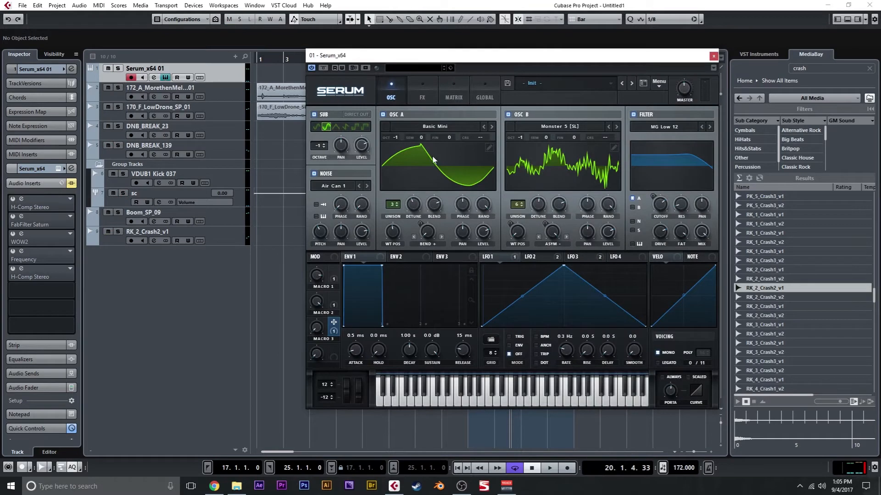
click(452, 126)
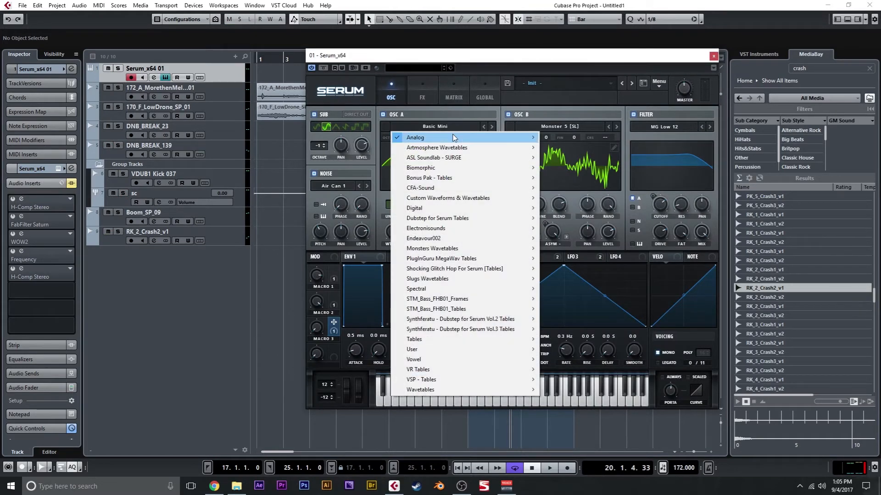
mouse_move(454, 138)
click(559, 171)
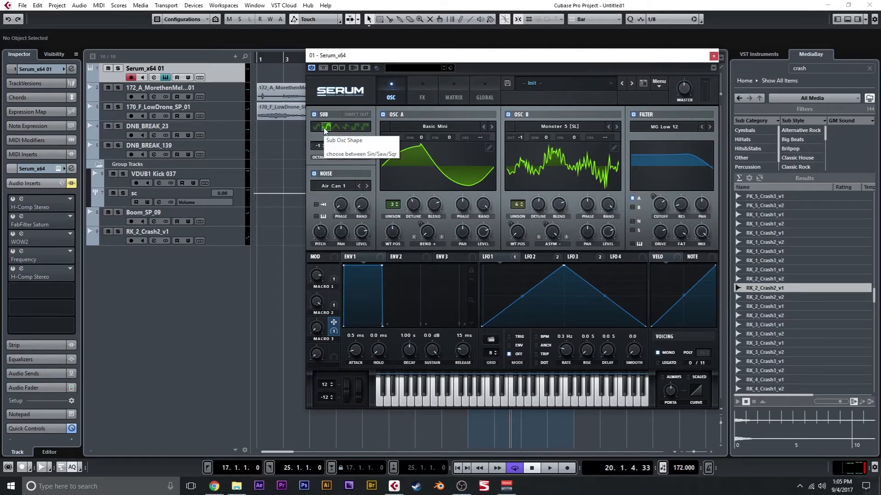
Step: Check the Spectral wavetable category for the table used by oscillator B, leaving the selection as it is
click(554, 130)
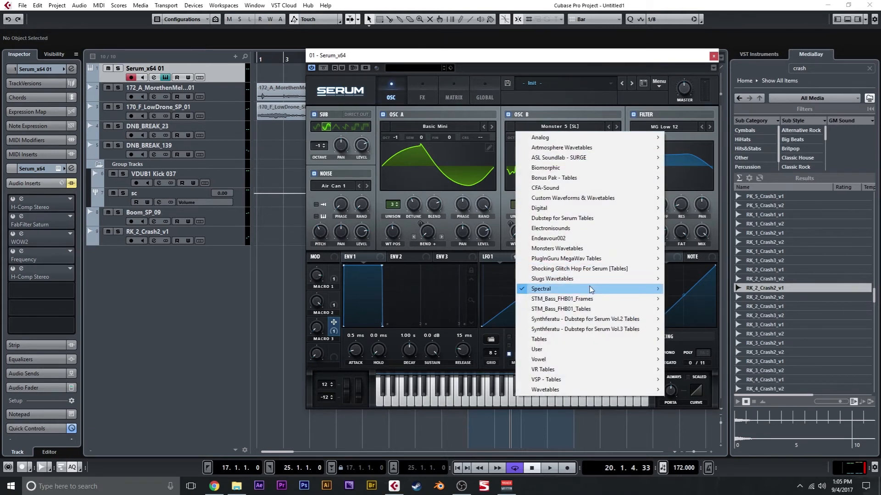
mouse_move(642, 289)
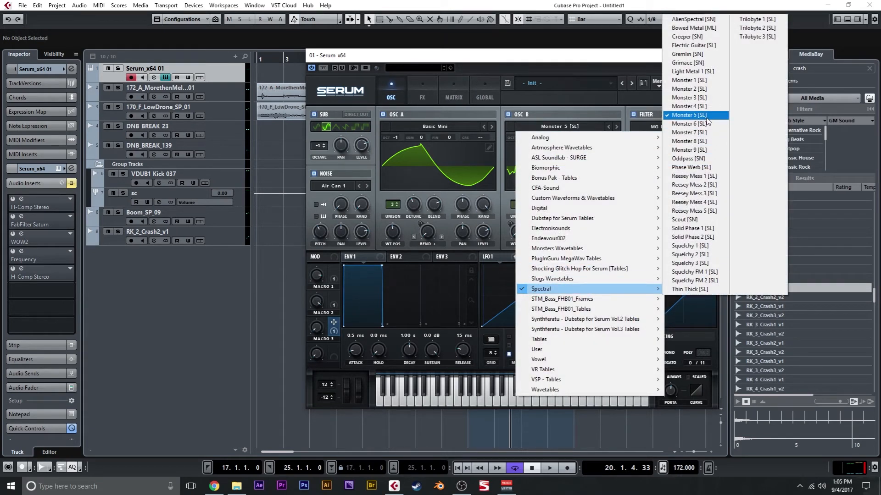
click(530, 70)
click(554, 124)
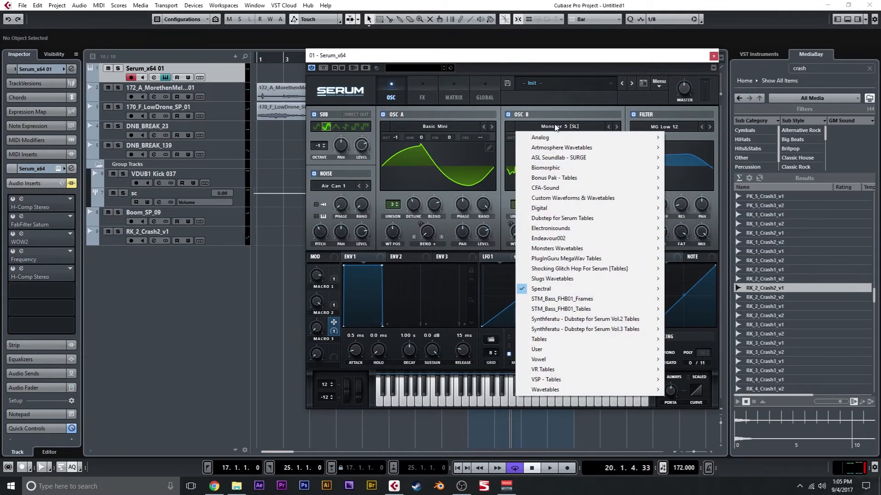
click(569, 63)
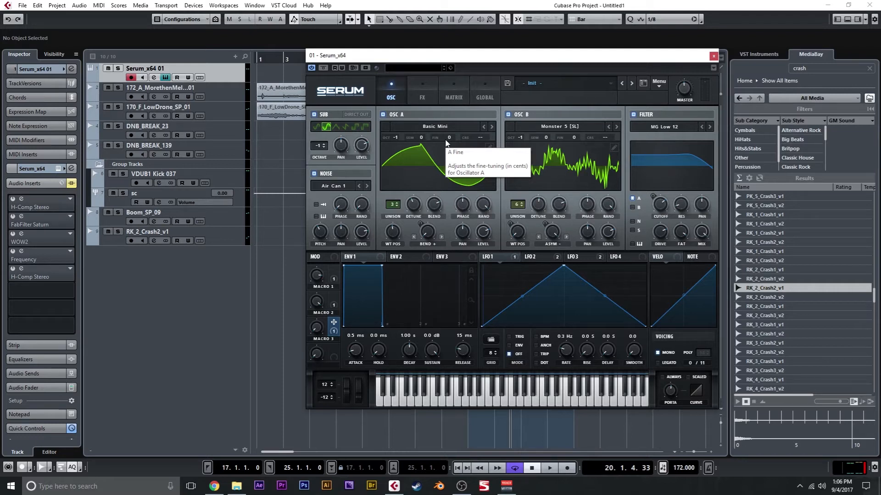
Step: Try oscillator B's fine tuning at -68 cents and reset it to 0
drag(573, 138, 575, 182)
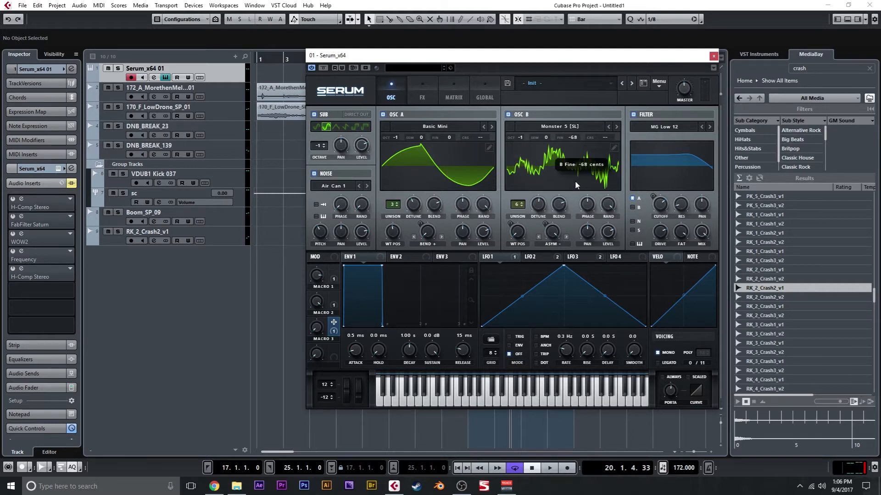
double_click(573, 138)
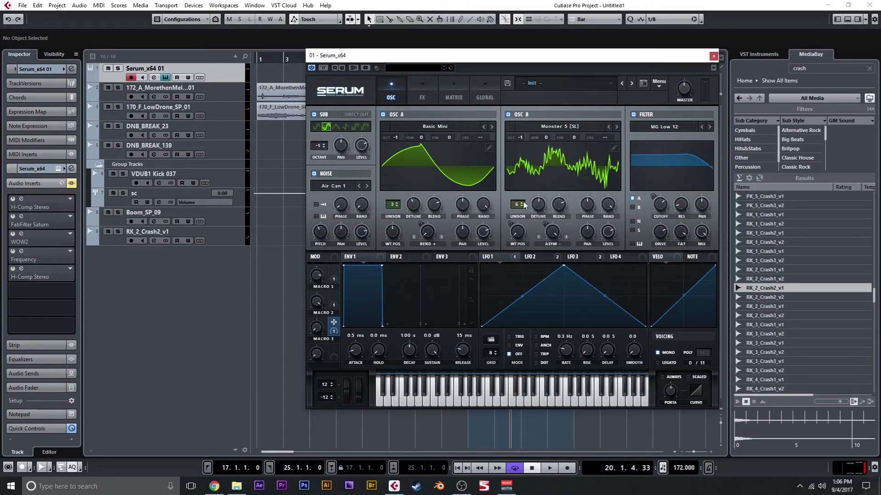
Step: Examine the unison detune of both oscillators and the LFO 2 and LFO 3 shapes and assignments
mouse_move(411, 208)
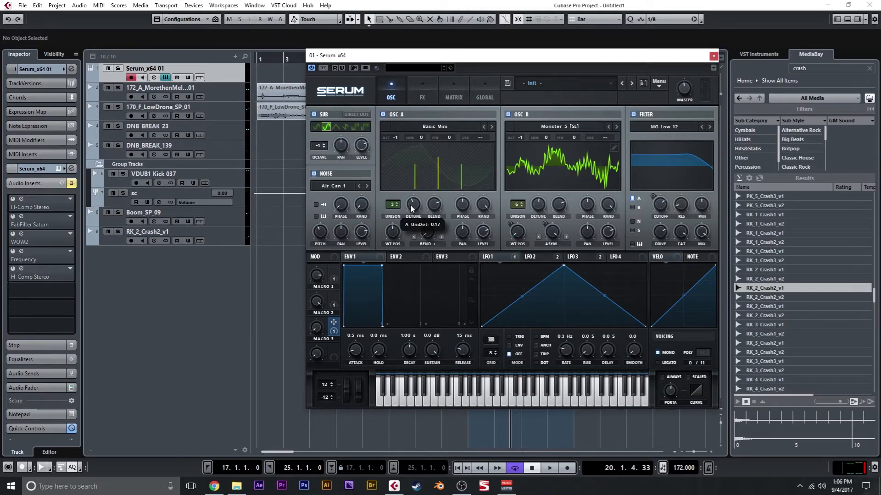
mouse_move(537, 206)
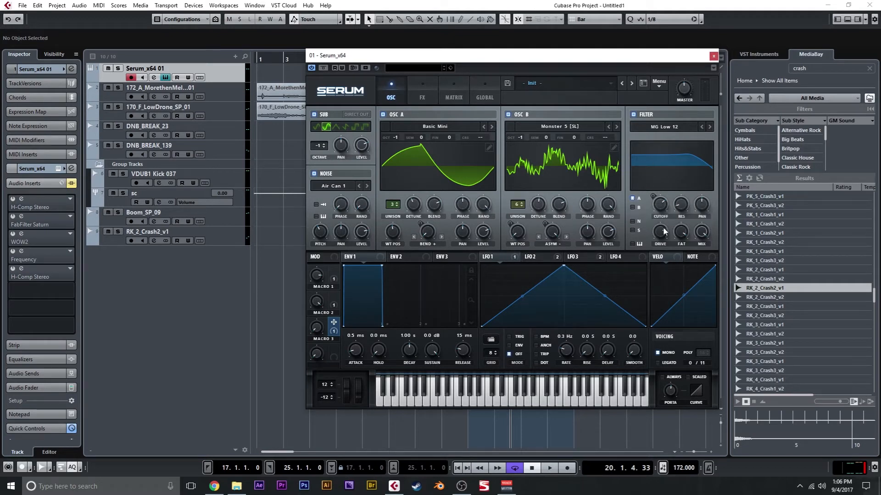
click(548, 258)
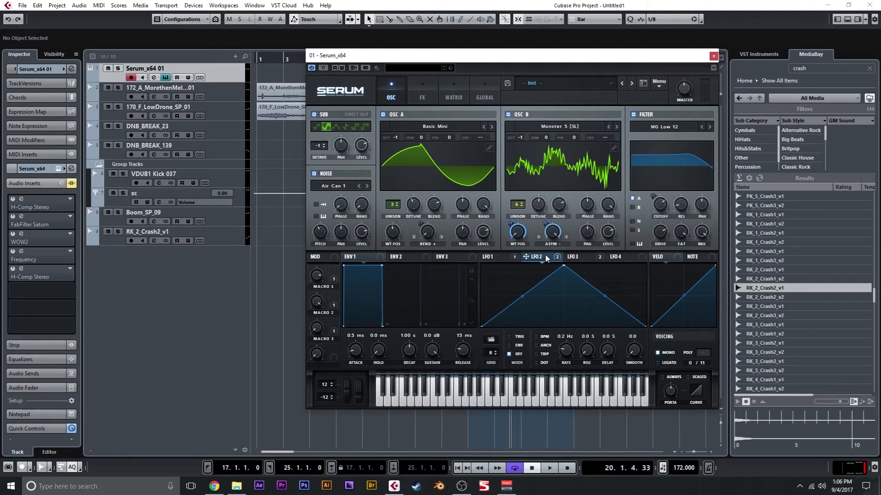
click(571, 258)
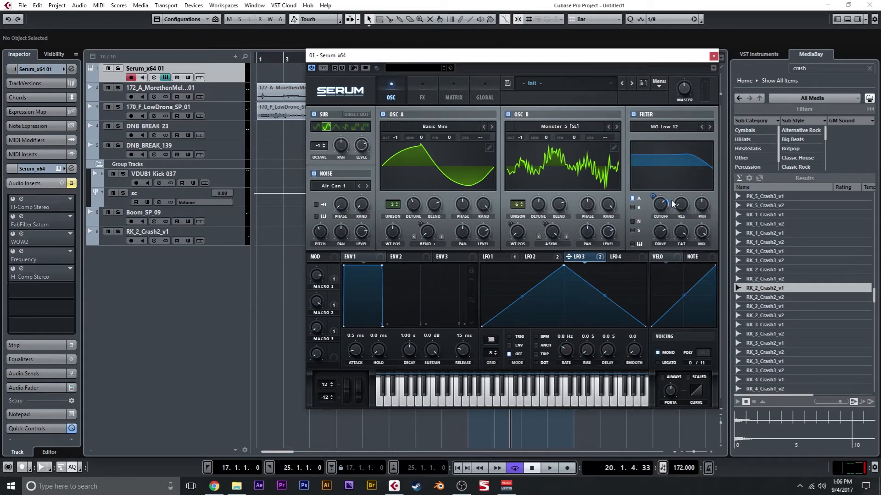
Step: Check the resonance and fat amounts of the MG Low 12 filter
mouse_move(677, 211)
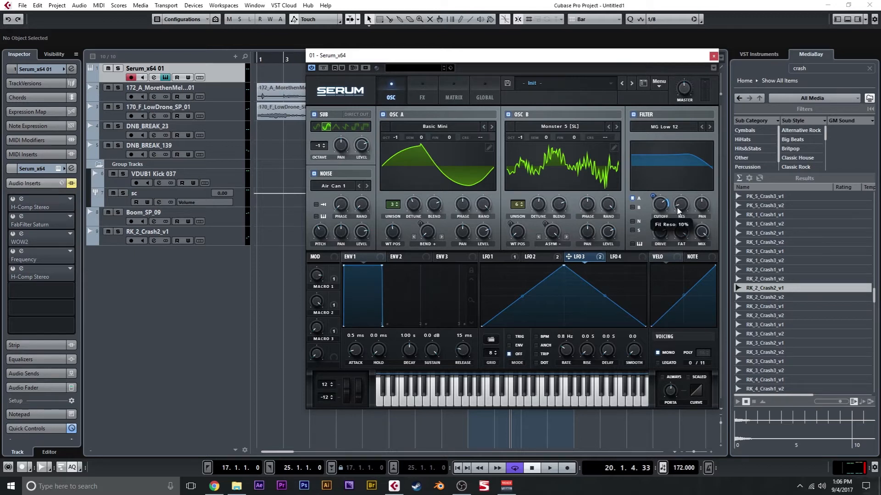
drag(678, 211, 678, 209)
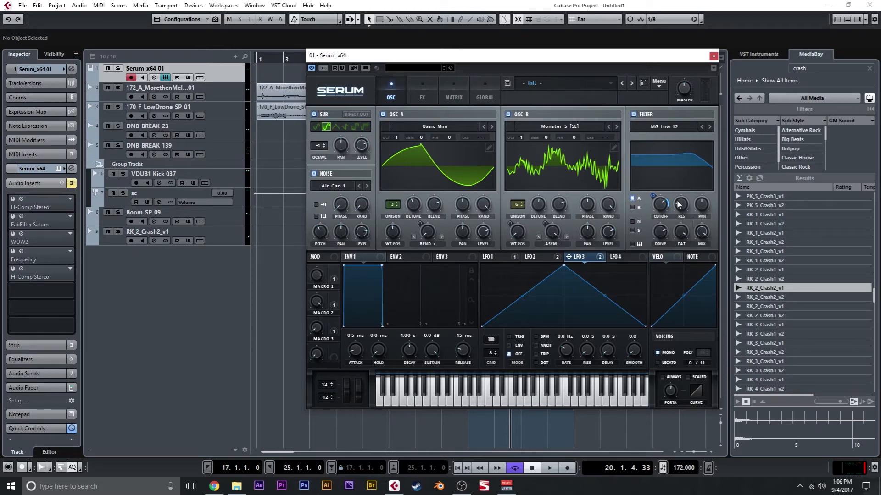
drag(684, 229, 684, 233)
Step: Check the Organics noise category for the sample used by the noise oscillator, keeping Air Can 1
click(331, 188)
mouse_move(370, 290)
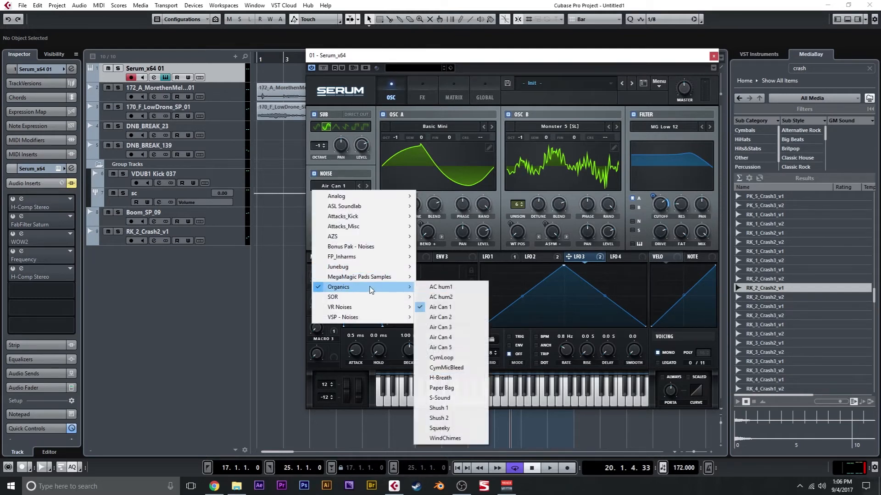
click(410, 56)
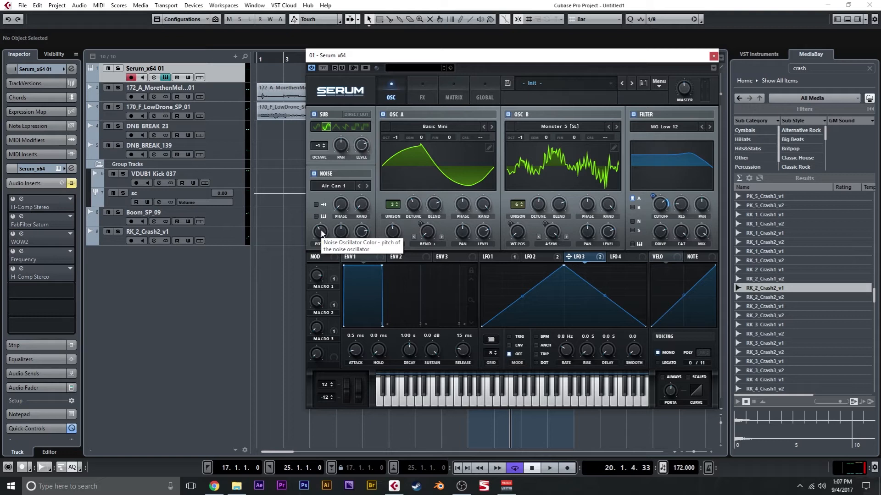
Step: Examine LFO 1's assignment to oscillator A's Bend + warp and LFO 2's assignments to oscillator B's wavetable position and Asym warp
click(510, 256)
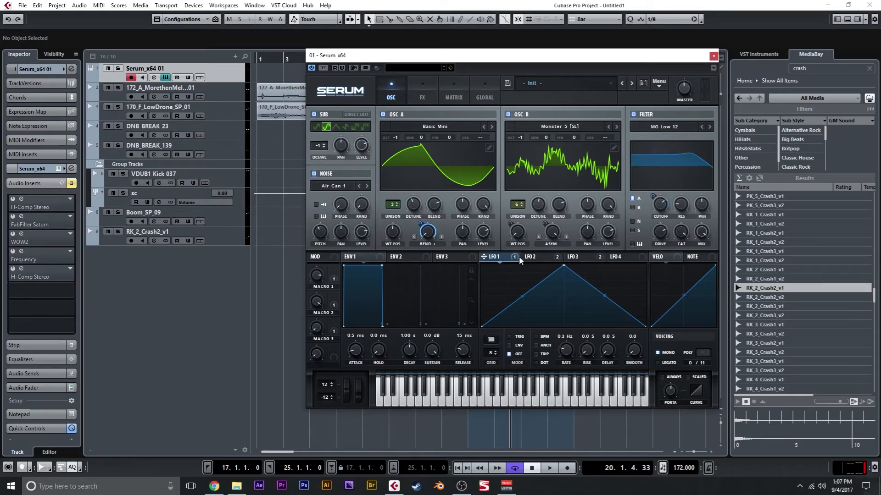
click(431, 246)
click(435, 61)
click(536, 260)
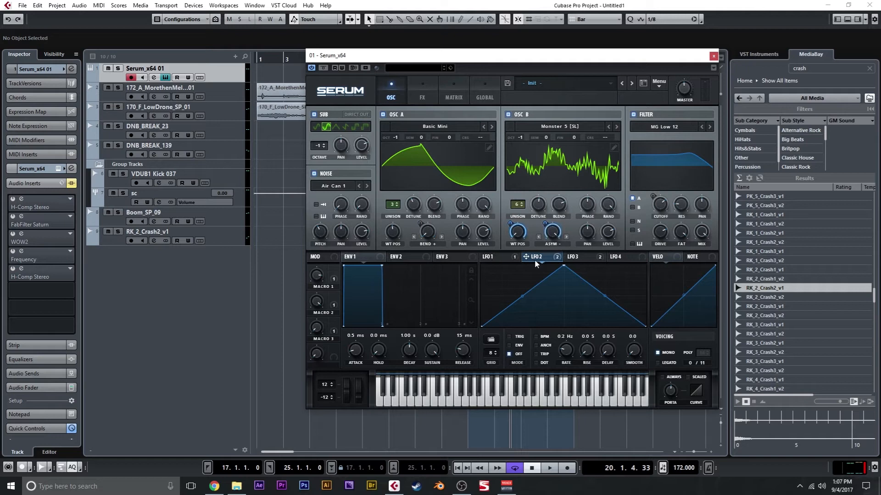
mouse_move(521, 237)
click(507, 258)
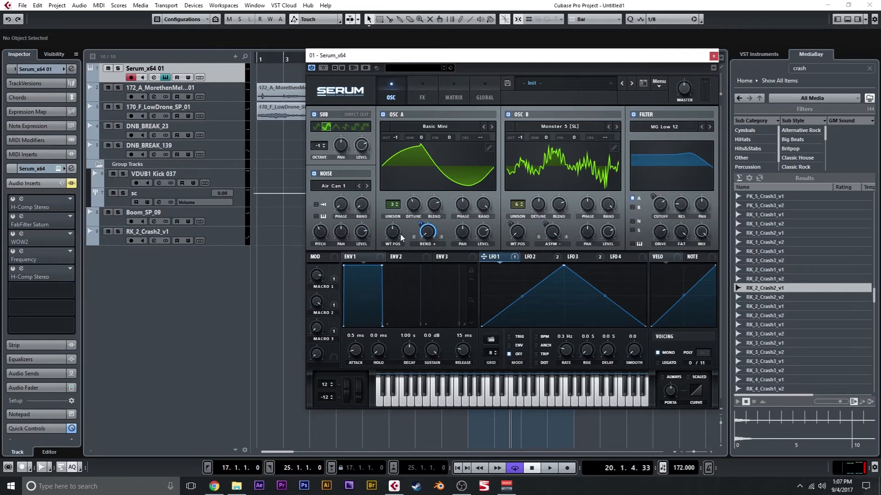
Step: Show Serum's effects and examine the rack from Hyper/Dimension down to the Compressor
click(421, 98)
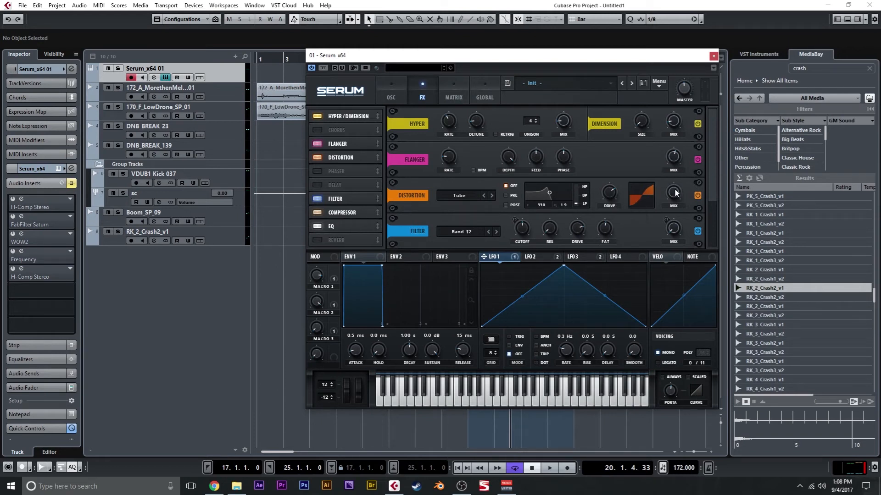
drag(710, 185, 708, 211)
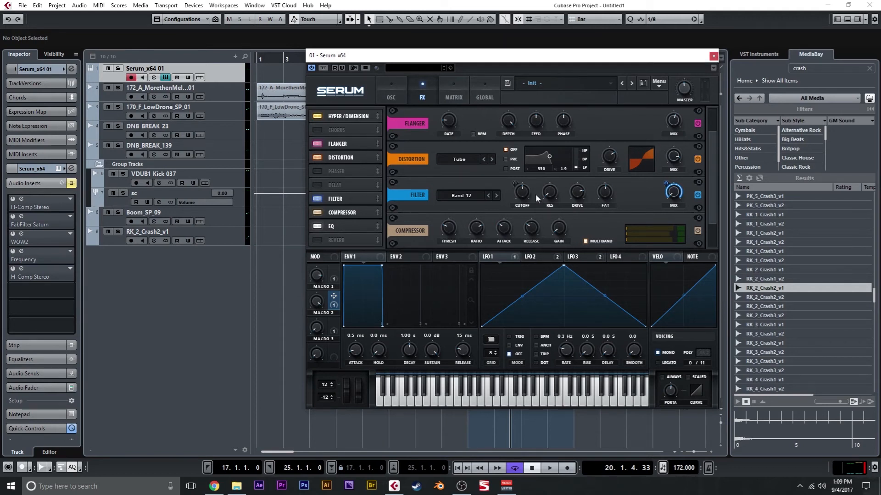
Step: Examine the Compressor in Serum's effects rack, including its threshold, makeup gain and Multiband setting
scroll(713, 190, down, 1)
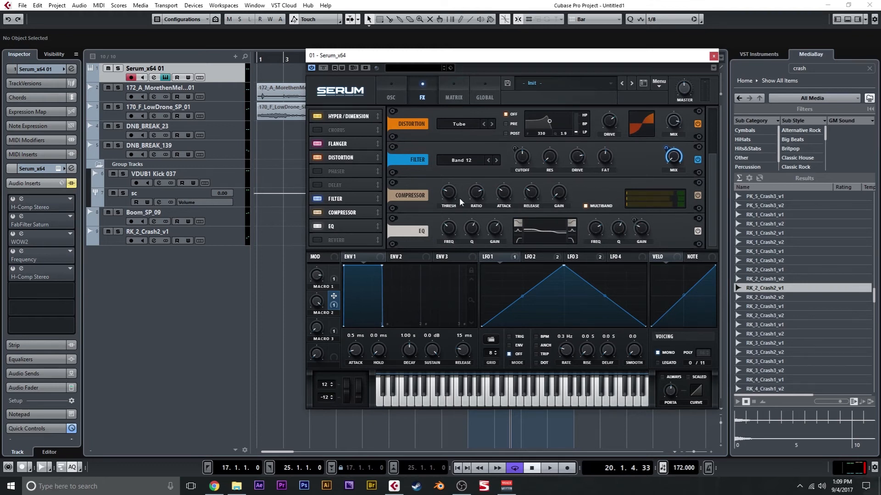
mouse_move(457, 197)
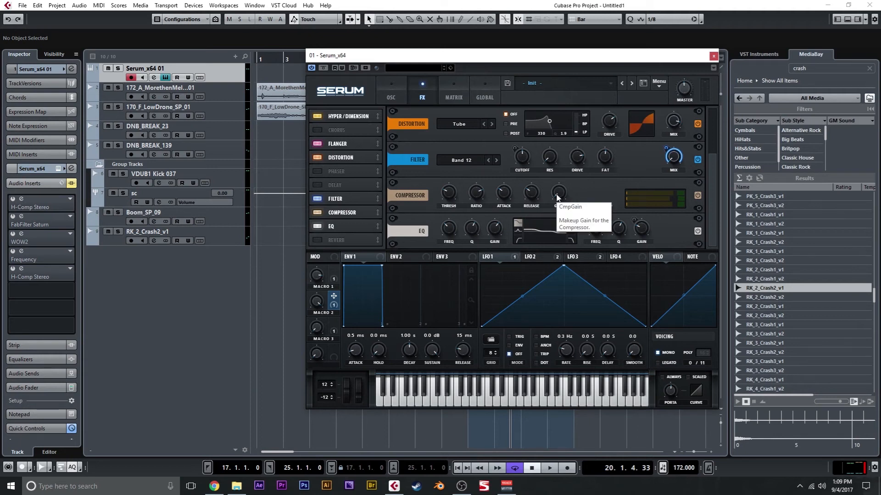
mouse_move(682, 93)
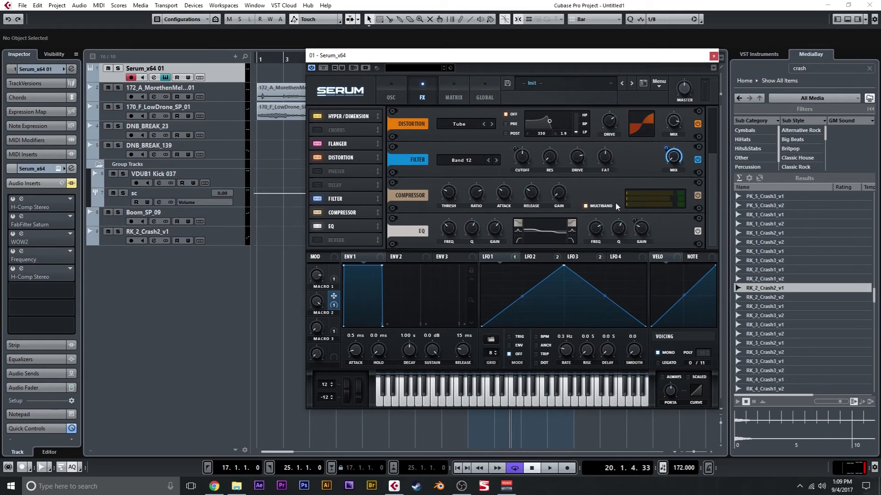
Step: Check LFO 3's assignment to the EQ's high-band gain and examine what Macro 3 modulates
click(579, 257)
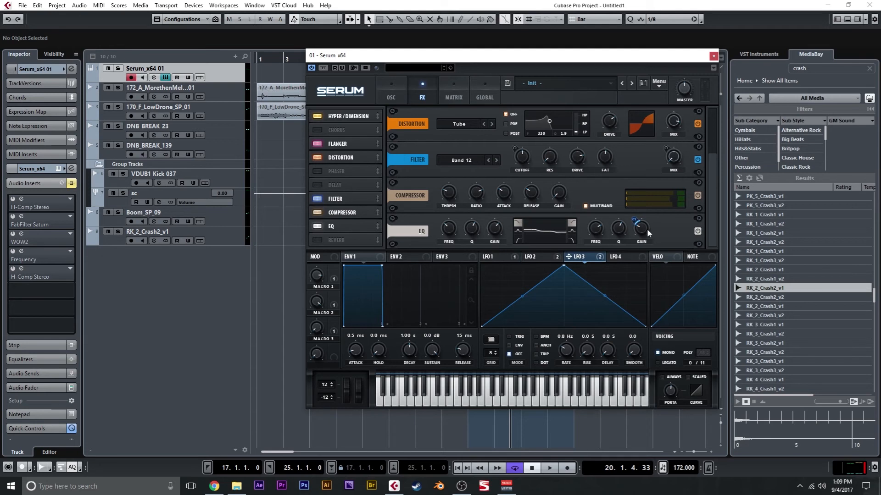
mouse_move(592, 230)
mouse_move(455, 231)
mouse_move(641, 229)
mouse_move(580, 260)
right_click(558, 200)
click(576, 182)
drag(333, 328, 333, 328)
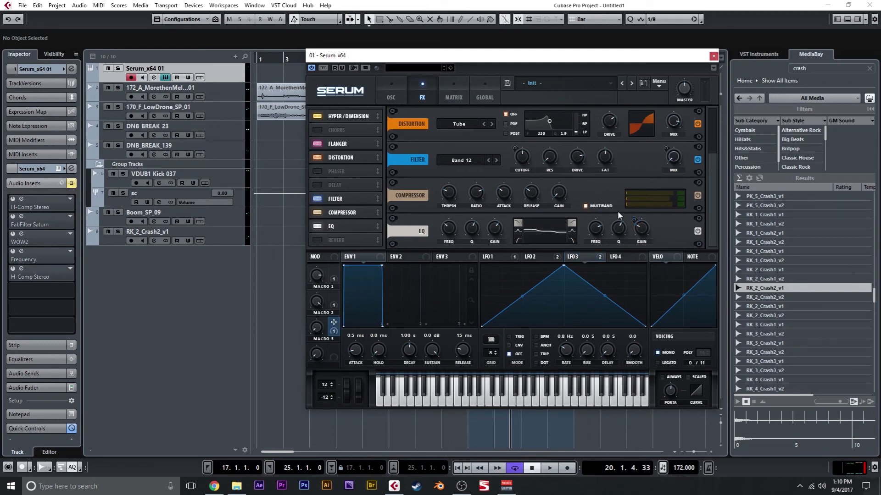
Step: Review the whole effects rack once more from Hyper/Dimension to EQ and close Serum's window
scroll(710, 199, up, 5)
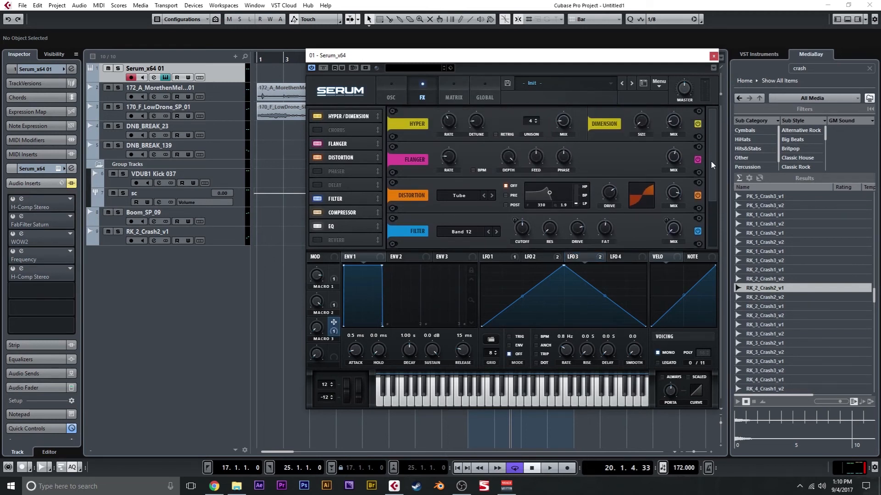
scroll(711, 161, down, 4)
drag(705, 201, 704, 211)
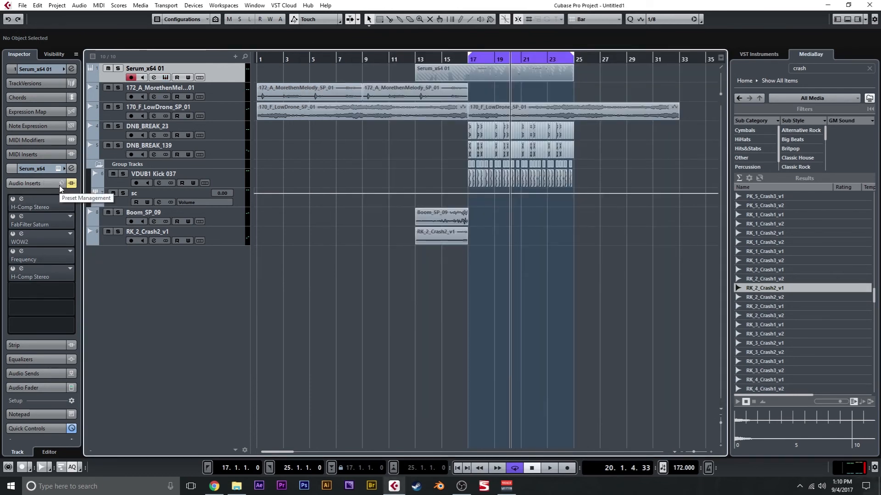
Step: Examine the first H-Comp Stereo insert on the Serum track, close its window and reactivate the insert
click(22, 199)
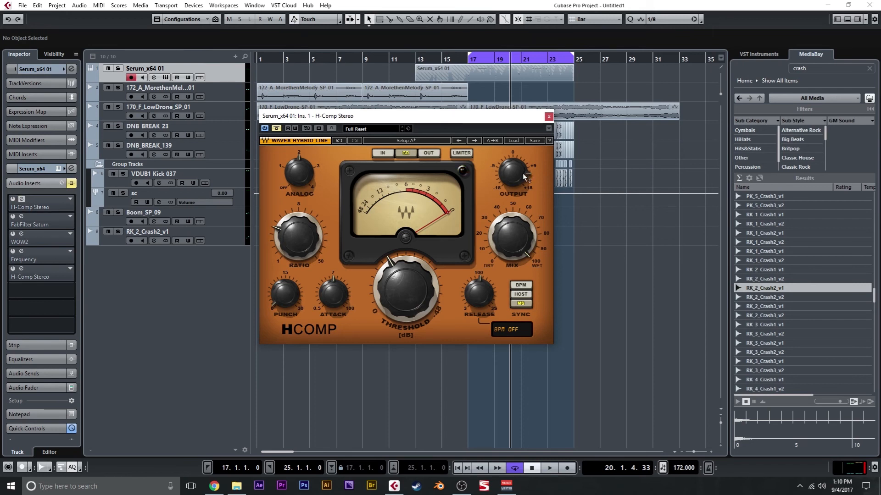
click(548, 116)
click(13, 199)
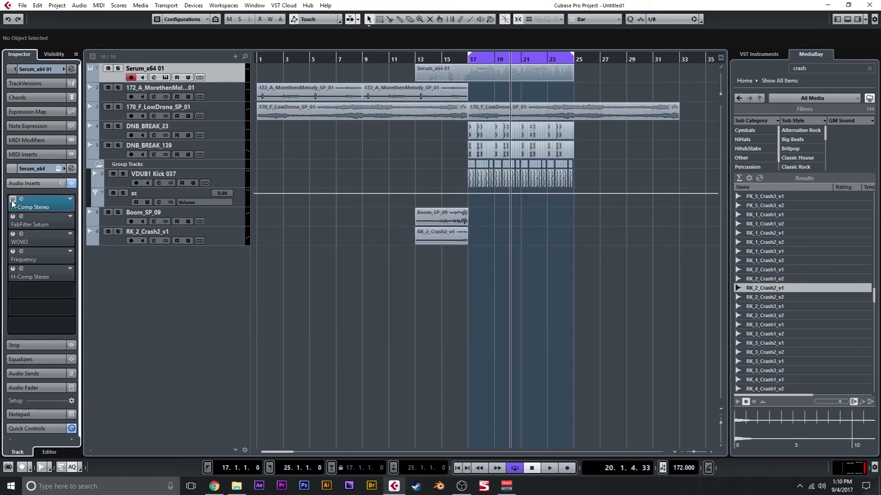
Step: Reactivate the FabFilter Saturn insert, examine the saturation settings of its three bands, and close its window
click(22, 216)
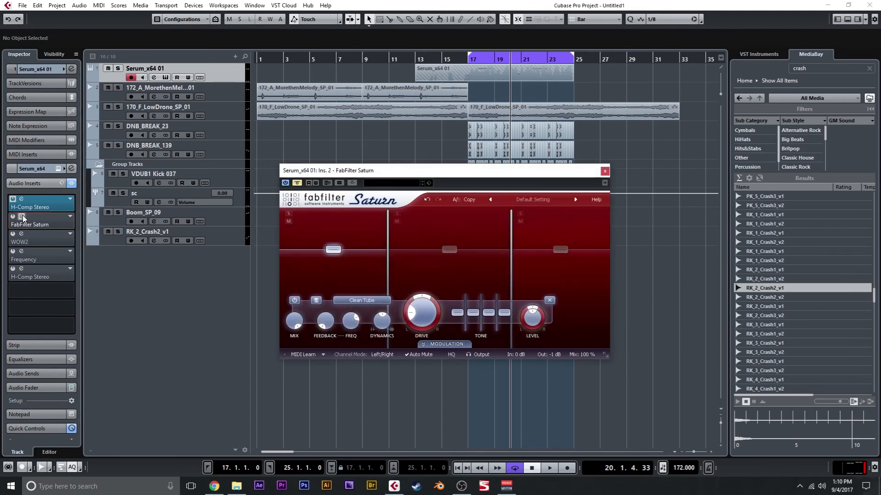
click(296, 183)
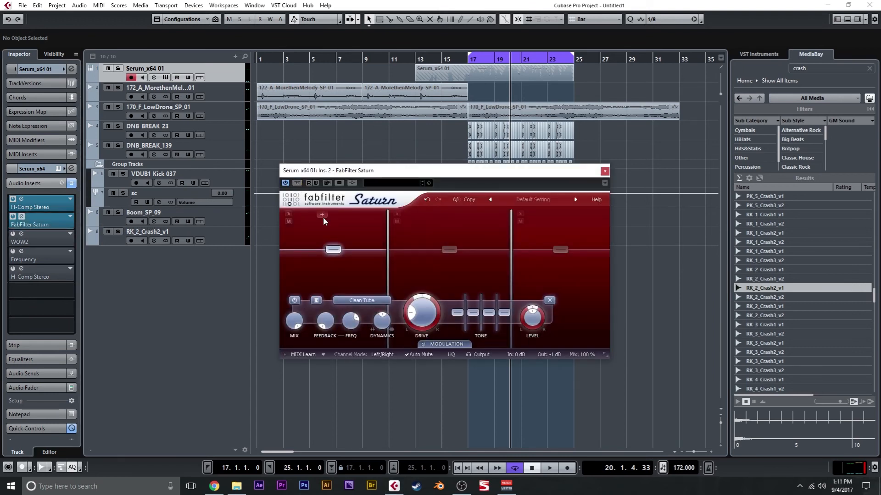
mouse_move(339, 251)
click(447, 260)
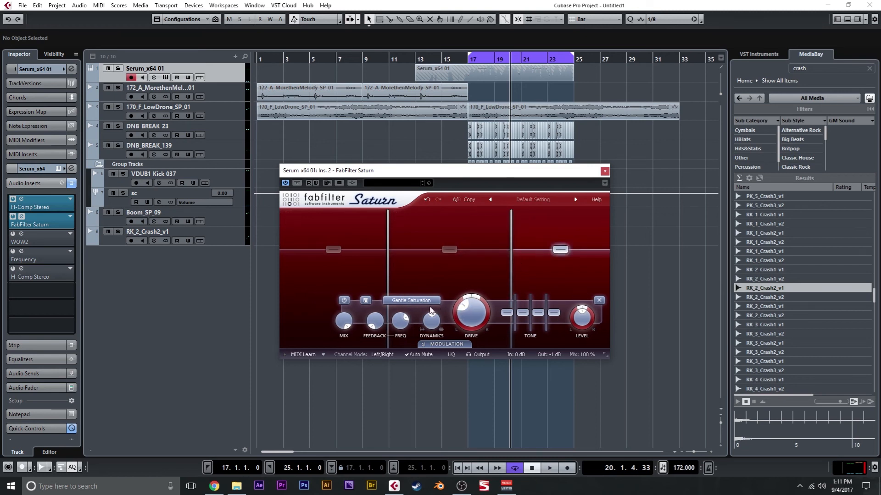
click(321, 264)
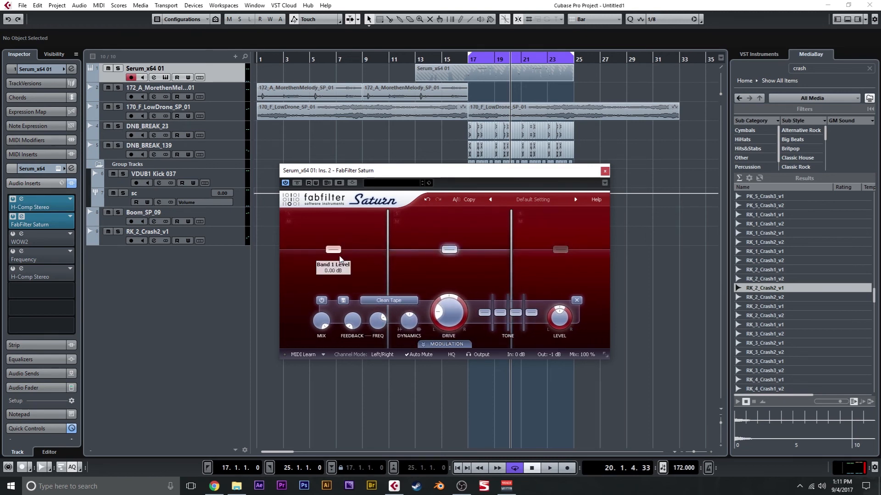
click(589, 273)
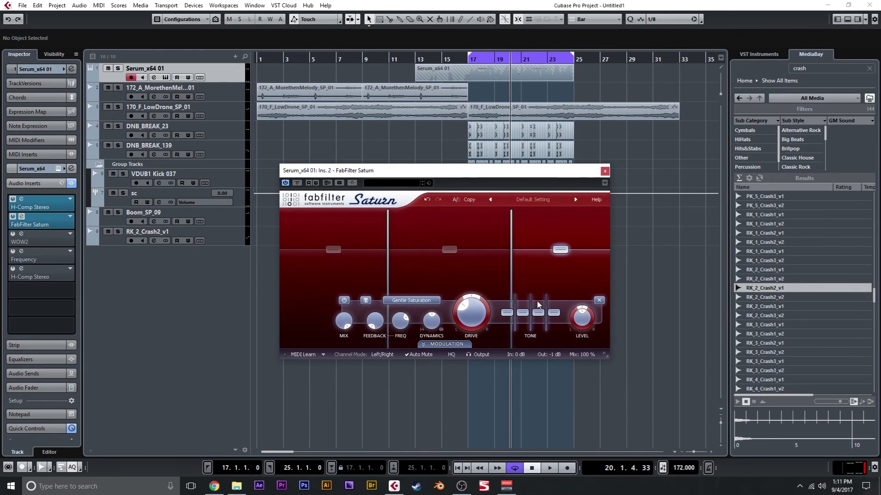
click(604, 171)
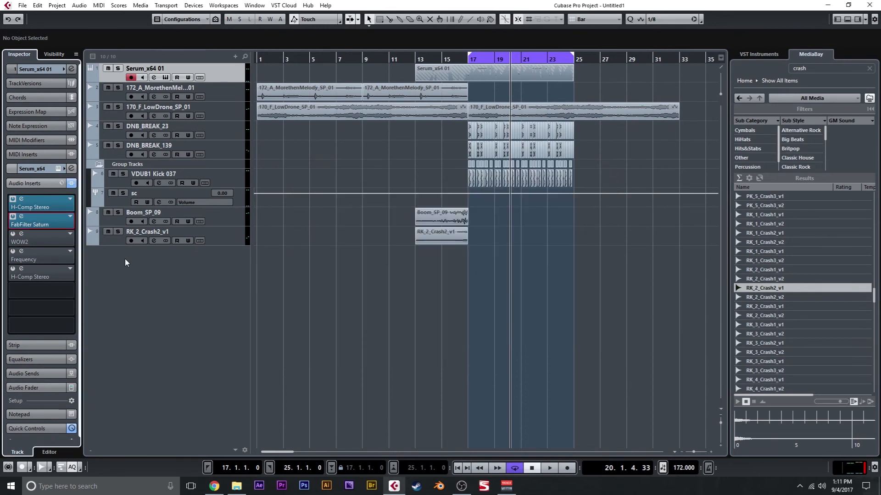
Step: Reactivate the WOW2 and Frequency inserts, examining WOW2's notch filter and the Frequency EQ curve and closing both windows
click(21, 235)
click(22, 236)
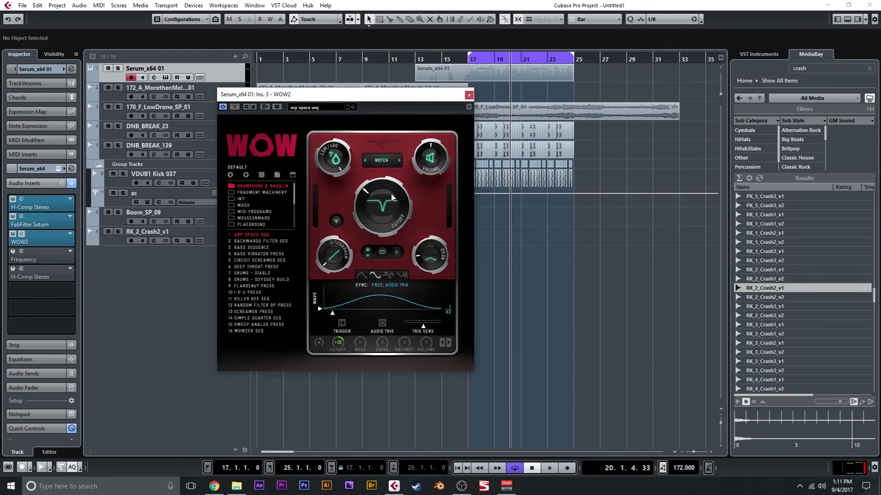
mouse_move(389, 211)
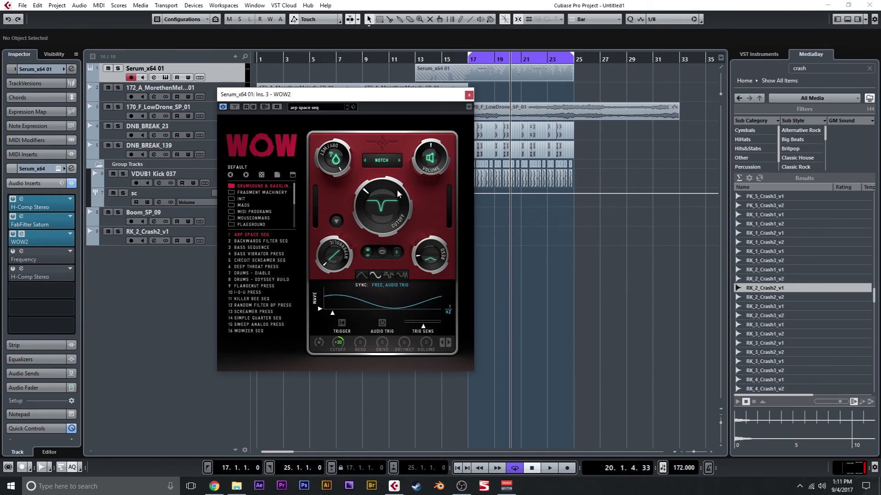
click(469, 96)
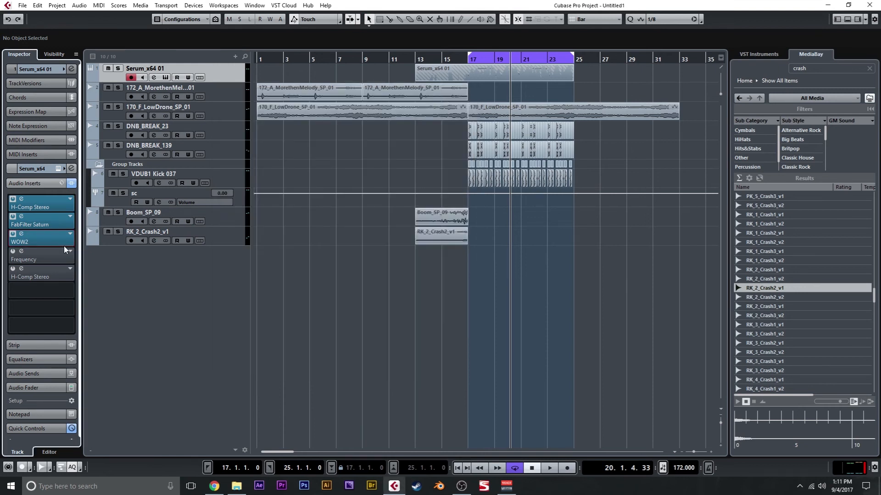
click(21, 253)
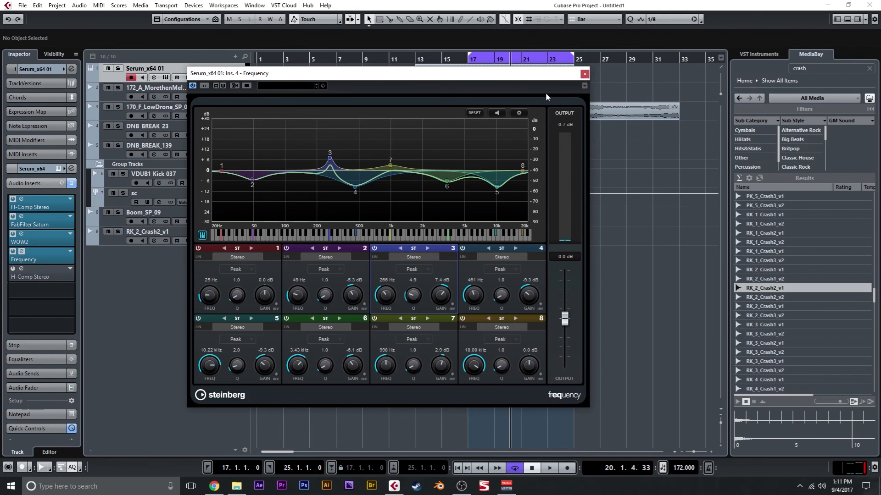
click(584, 74)
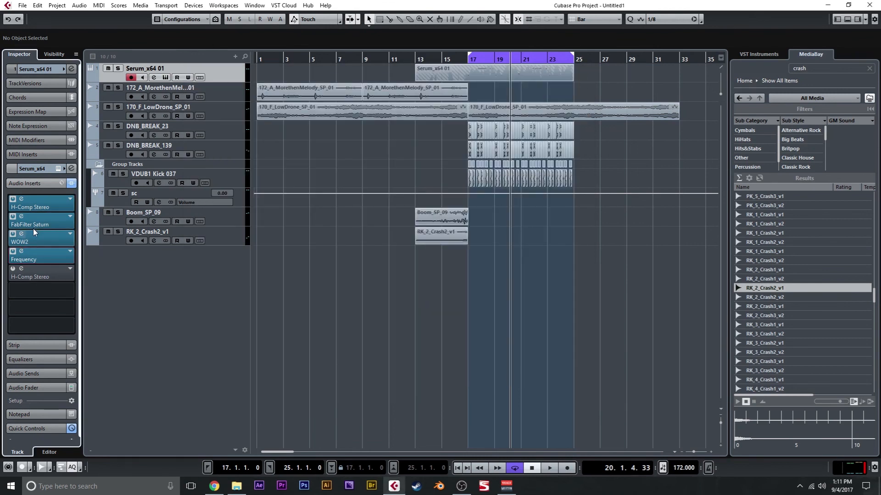
Step: Reactivate the last H-Comp Stereo insert, check its settings, and move the playhead to bar 17
click(13, 269)
click(21, 269)
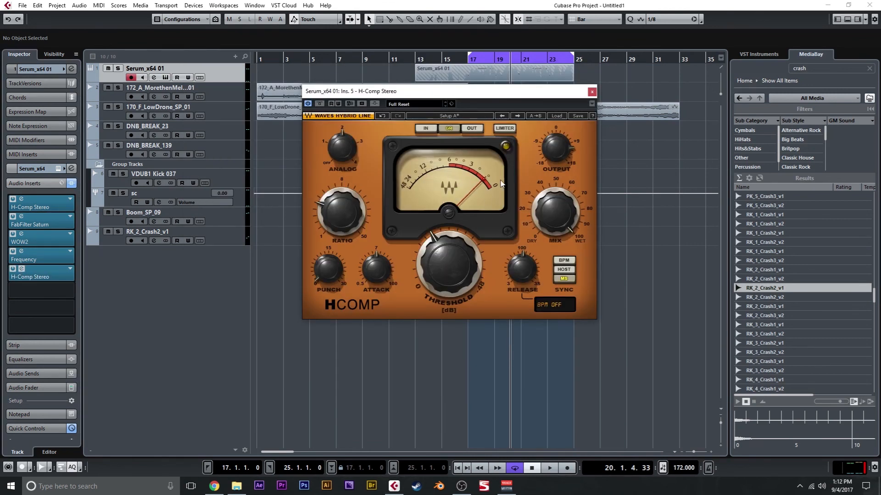
click(592, 92)
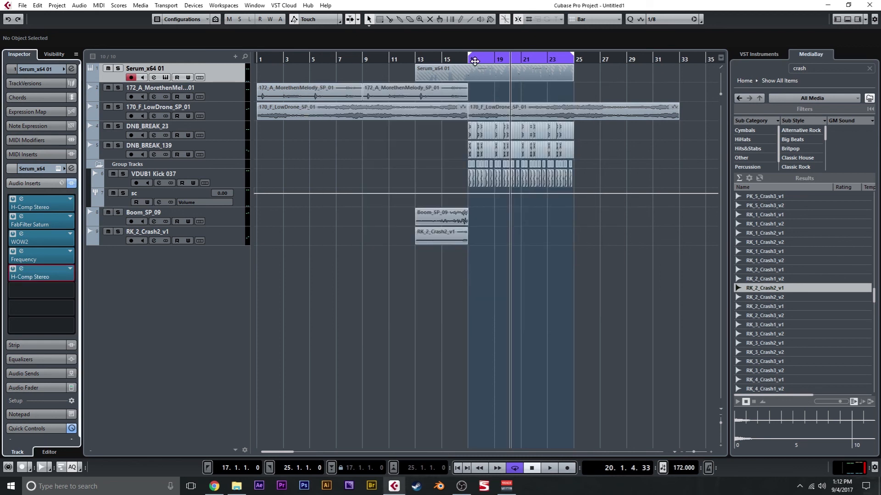
click(462, 58)
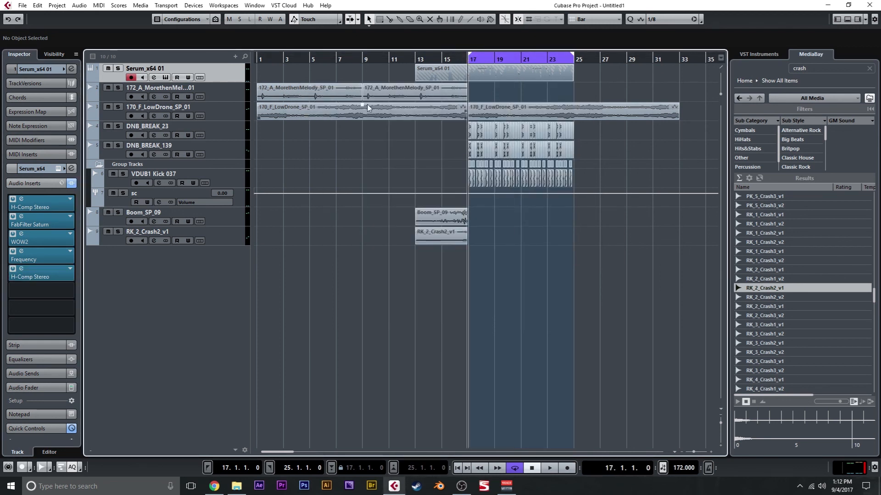